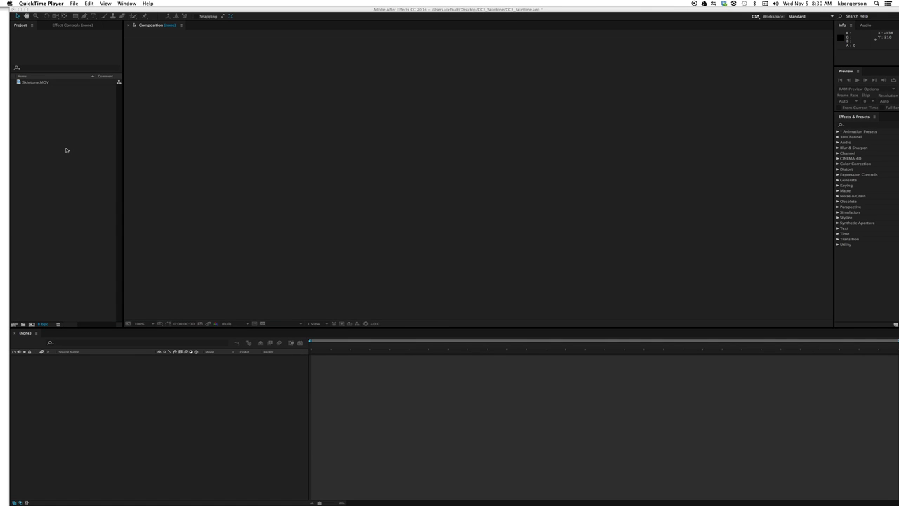
- Build the Skintone composition from the Skintone.MOV courtroom clip in the Project panel
click(18, 83)
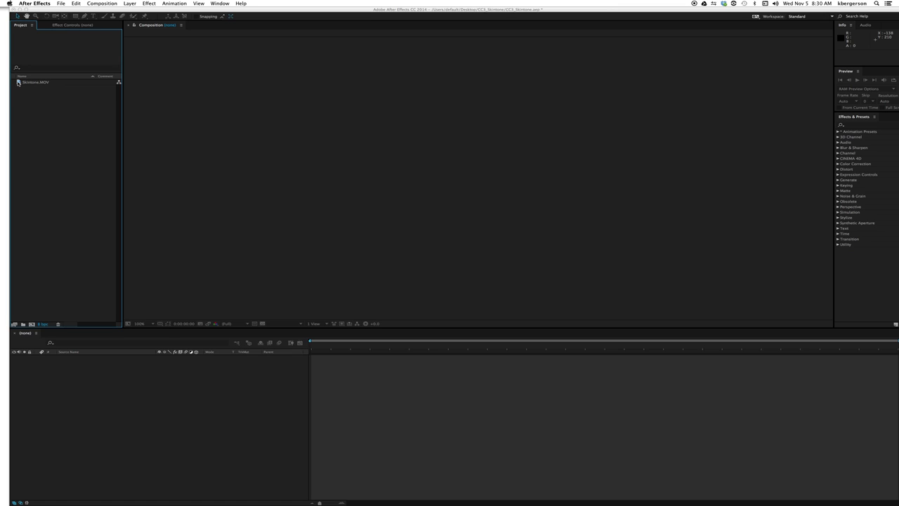
click(18, 83)
click(18, 82)
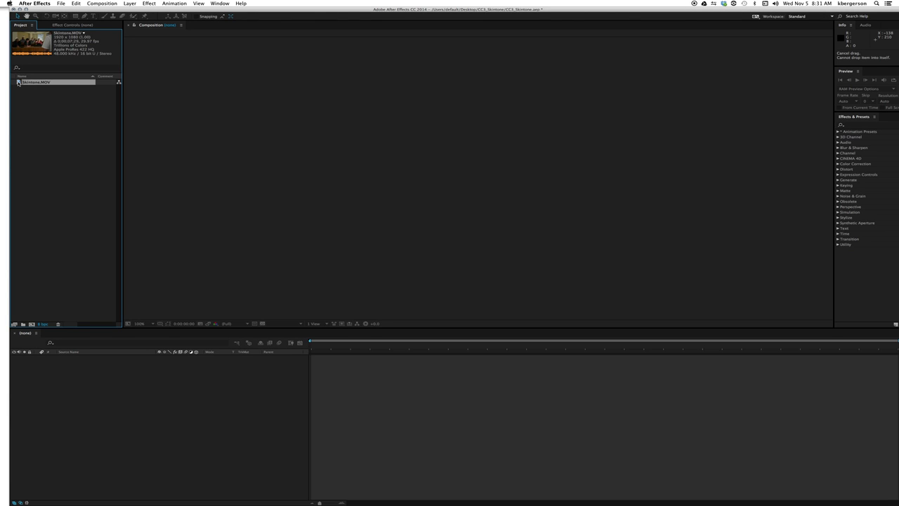
drag(18, 82, 31, 252)
drag(32, 311, 31, 324)
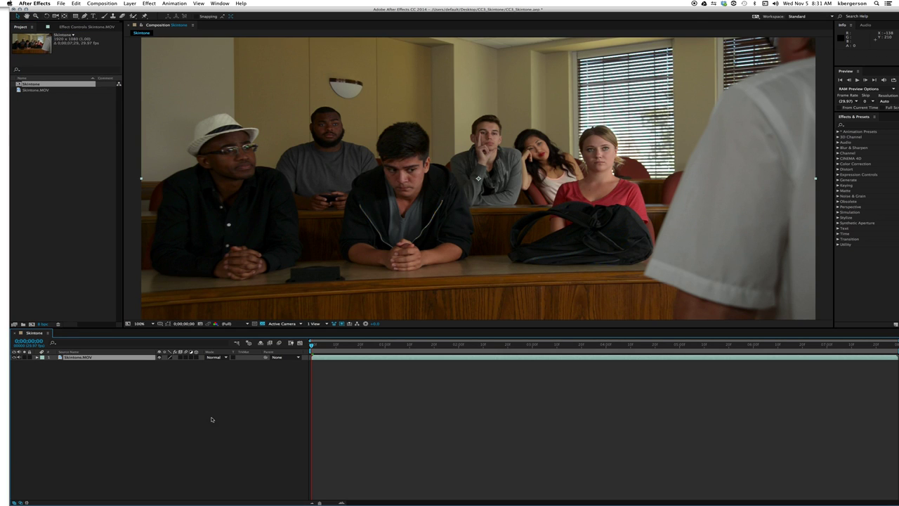
- Apply SA Color Finesse 3 from Synthetic Aperture to the Skintone.MOV layer and launch Full Interface
click(840, 225)
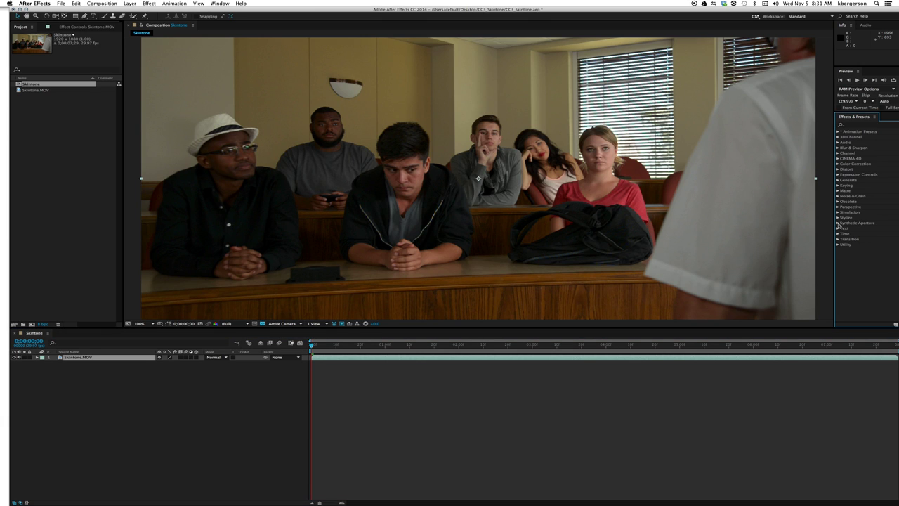
click(838, 223)
drag(851, 229, 473, 360)
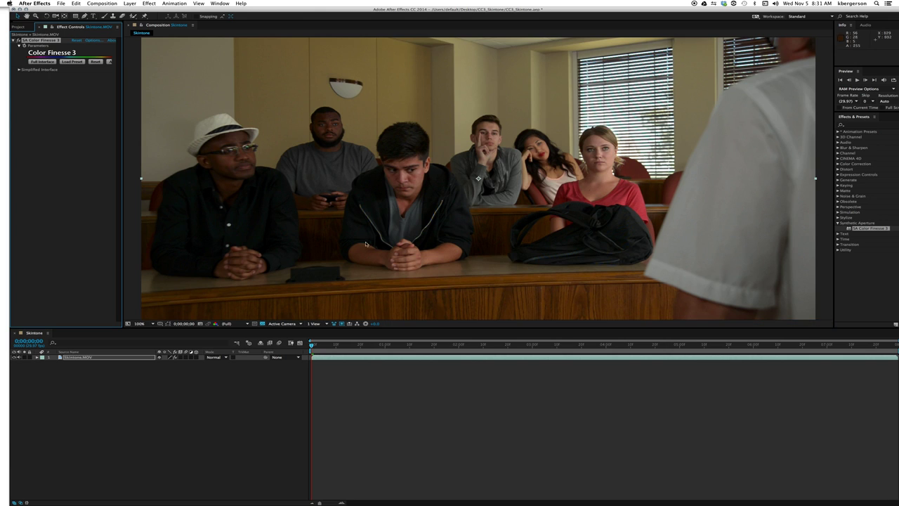
click(41, 62)
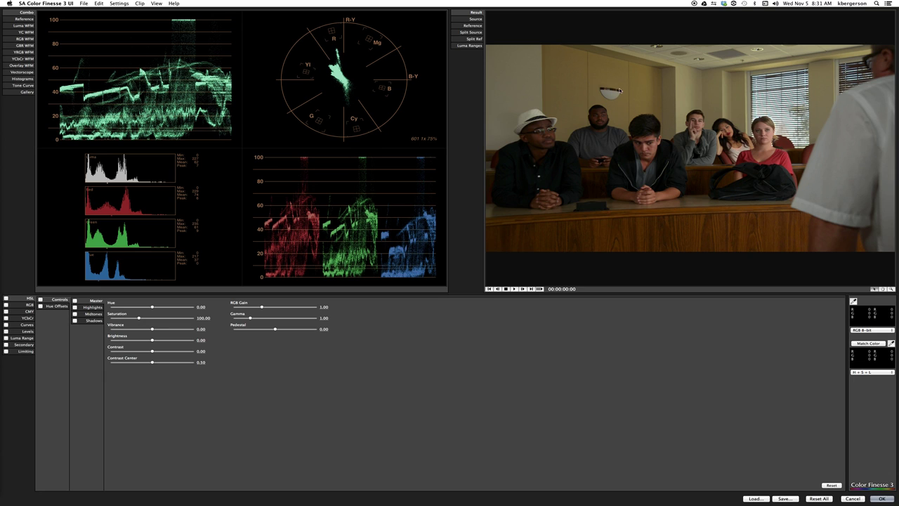
- Set RGB Blue Gamma to 1.19, compare it against the original, then bring up Curves
click(7, 304)
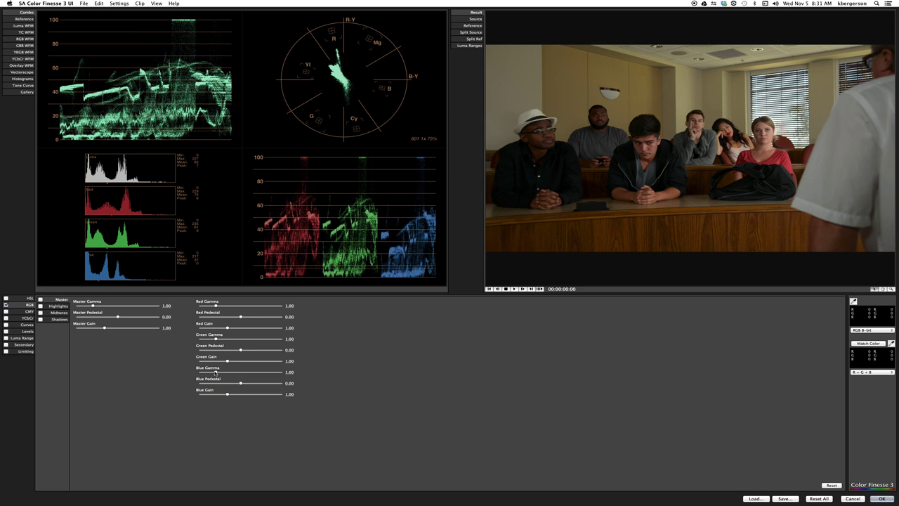
drag(215, 371, 220, 374)
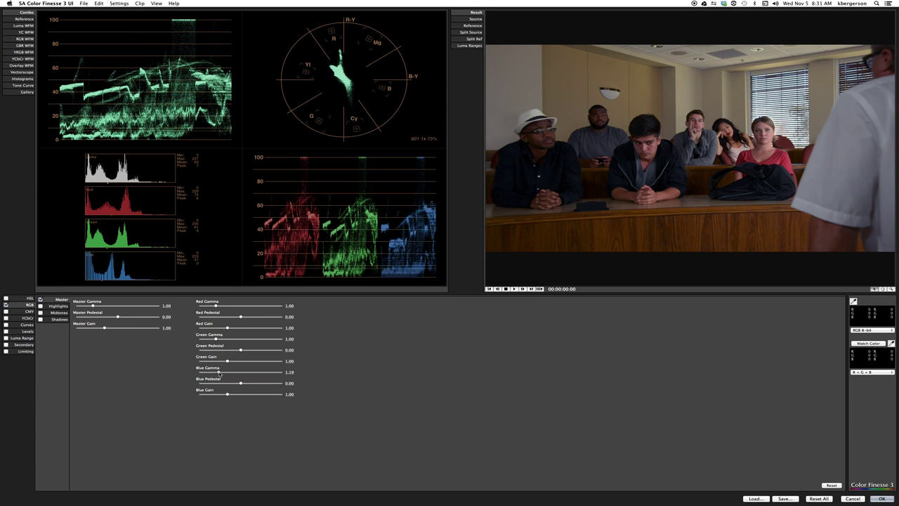
click(7, 305)
click(6, 305)
click(6, 305)
click(7, 305)
click(6, 304)
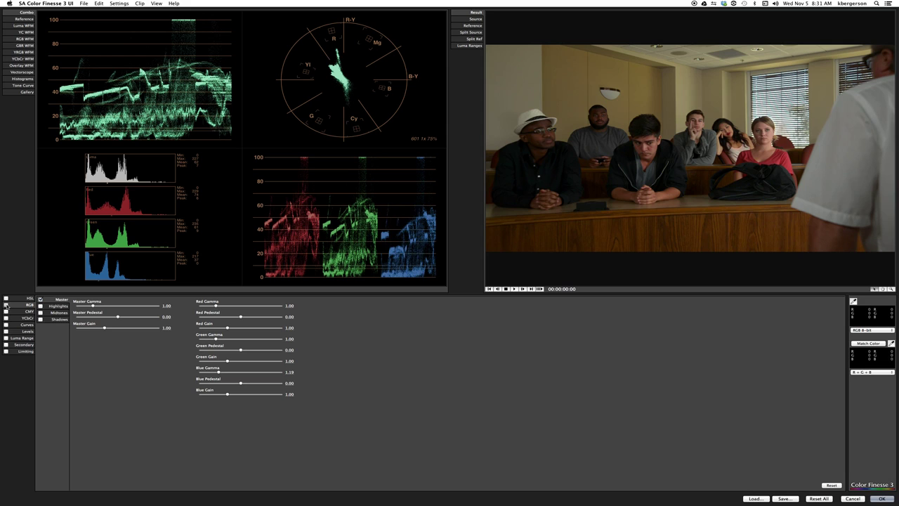
click(6, 305)
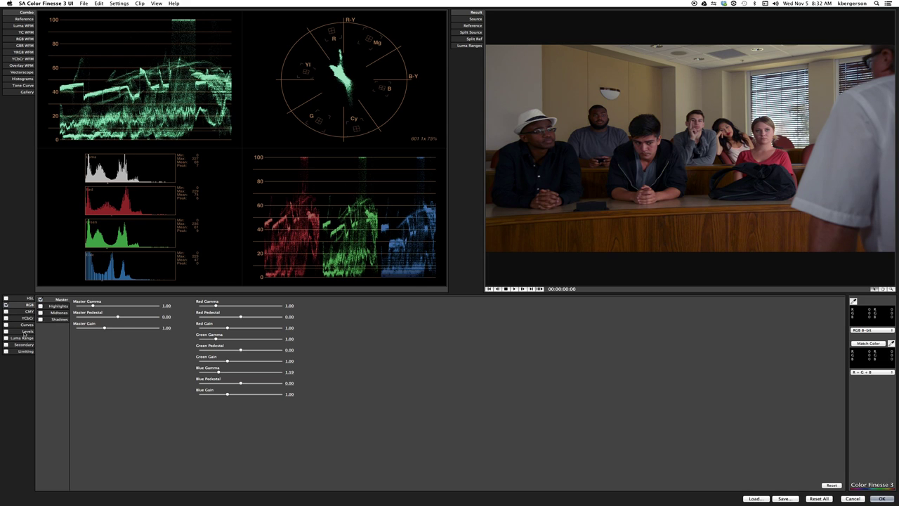
click(23, 326)
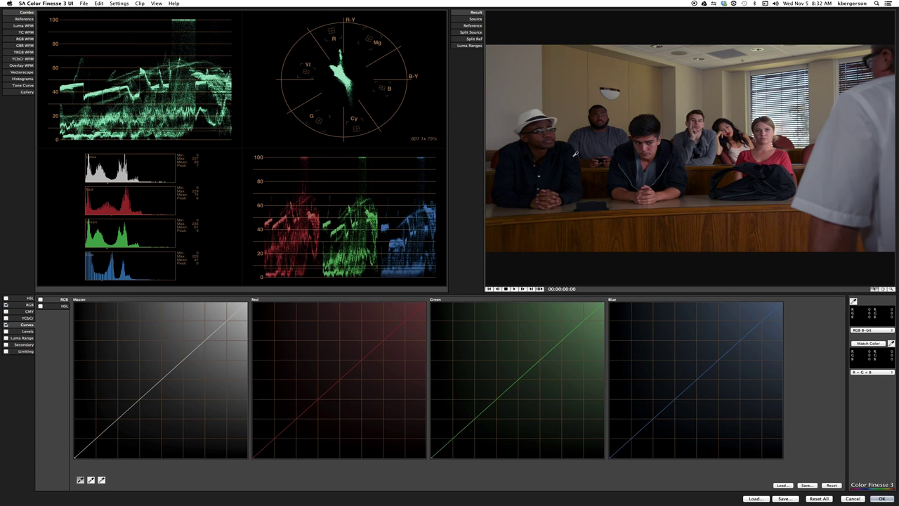
- Add a master curve point mapping 54 to 66, compare it, and accept the grade
click(577, 152)
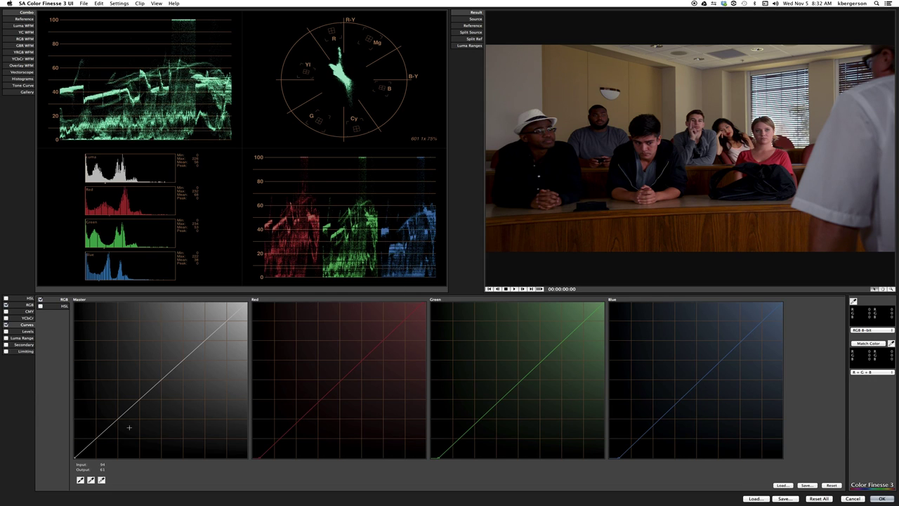
drag(113, 424, 110, 417)
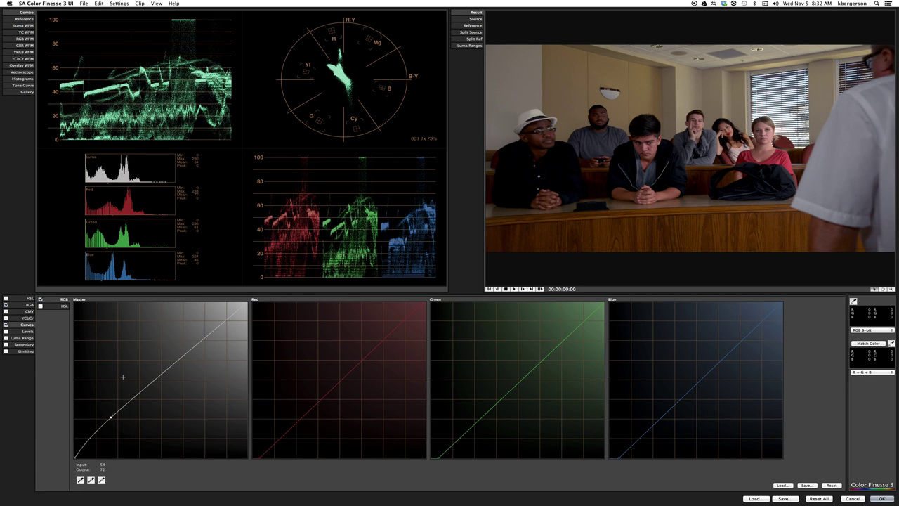
click(5, 325)
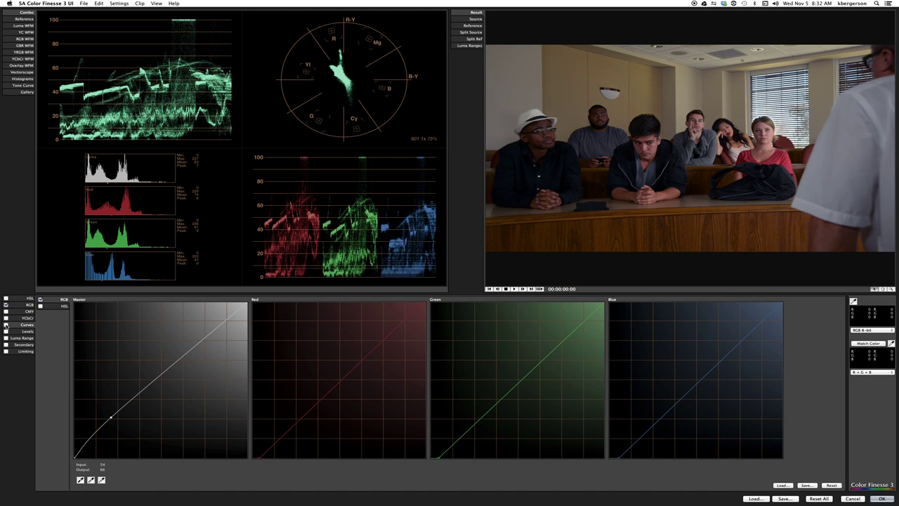
click(6, 325)
click(6, 325)
click(6, 325)
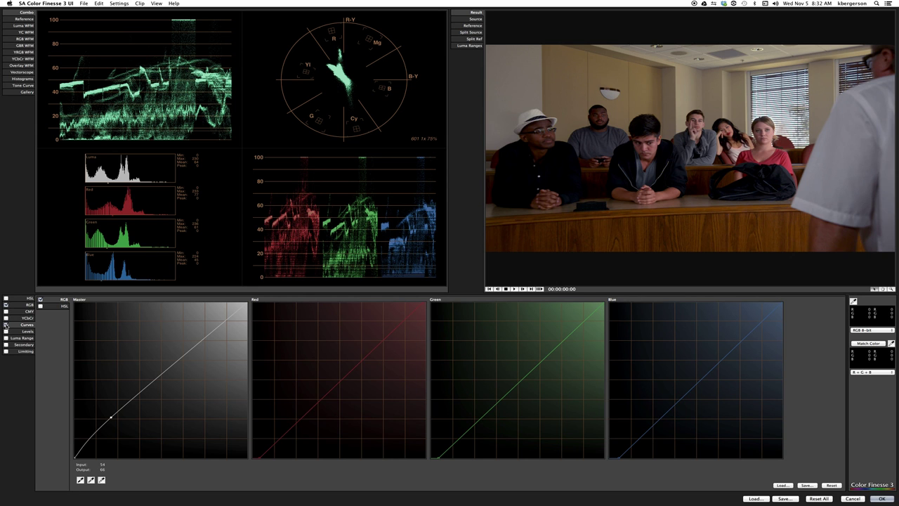
click(882, 498)
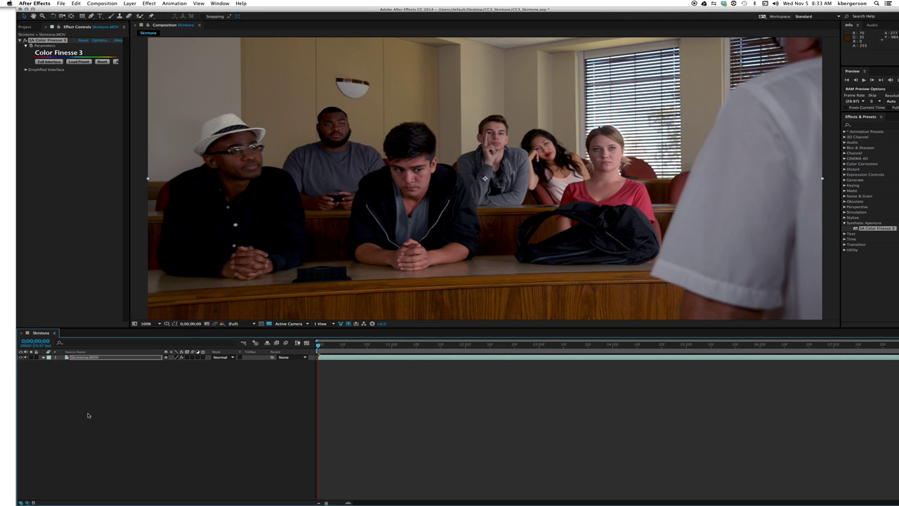
- Duplicate the graded Skintone.MOV layer and switch to the Pen tool
click(91, 358)
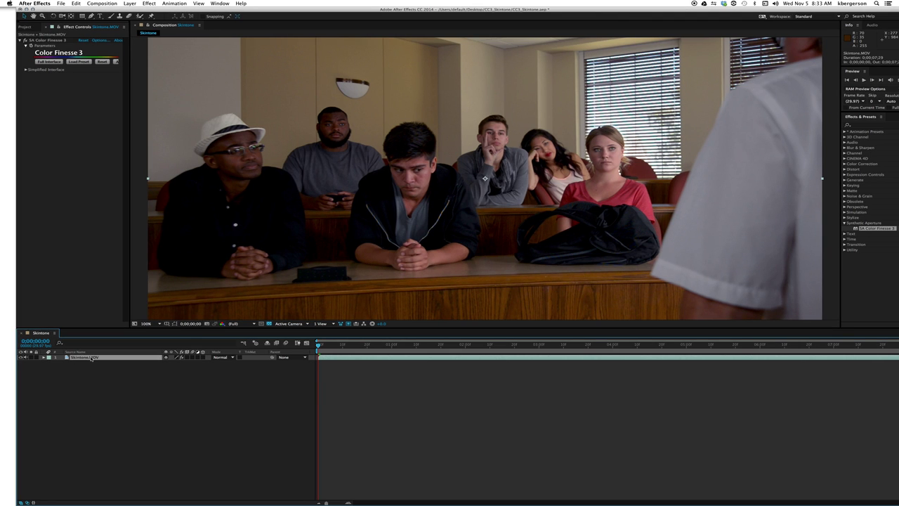
key(super+d)
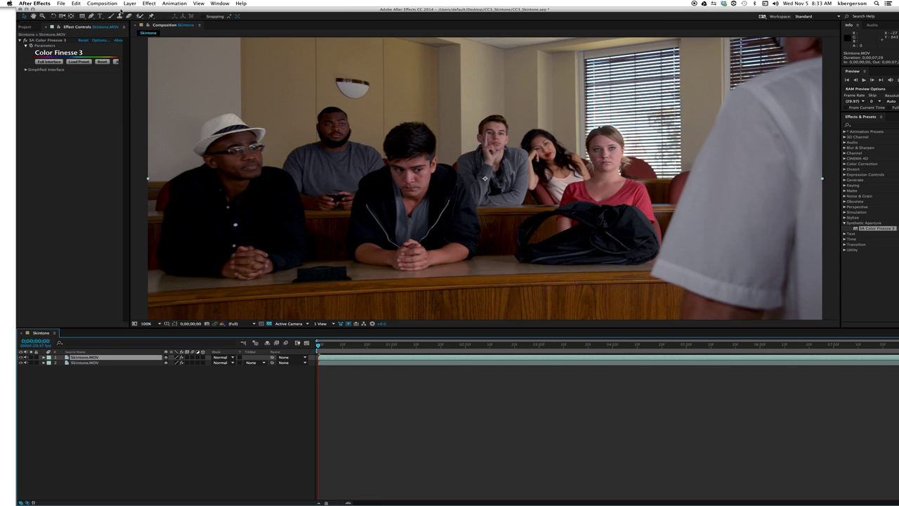
click(91, 15)
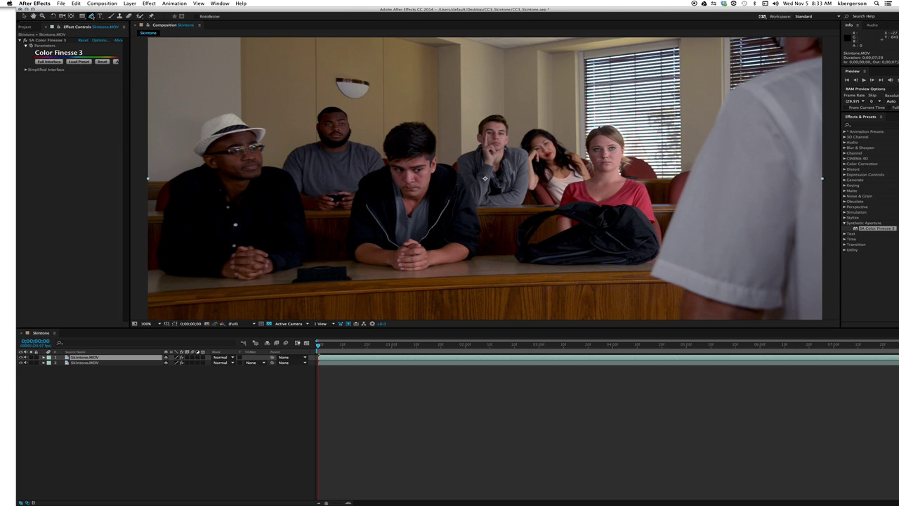
- Draw a closed mask around the hat-wearing man's face
click(242, 134)
click(216, 144)
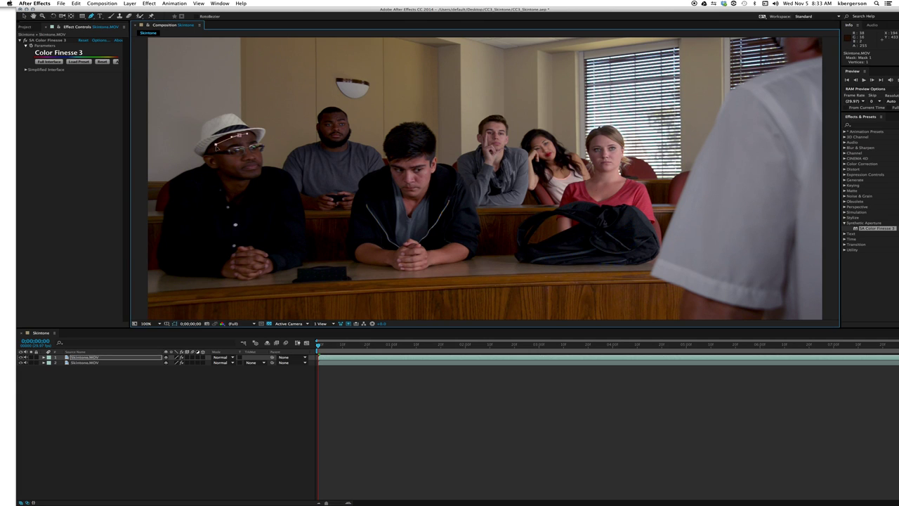
click(214, 159)
click(226, 179)
click(236, 186)
click(251, 175)
click(259, 150)
click(255, 135)
click(241, 134)
- Draw a closed mask around the bearded man's face
click(326, 115)
click(322, 123)
click(326, 134)
click(332, 140)
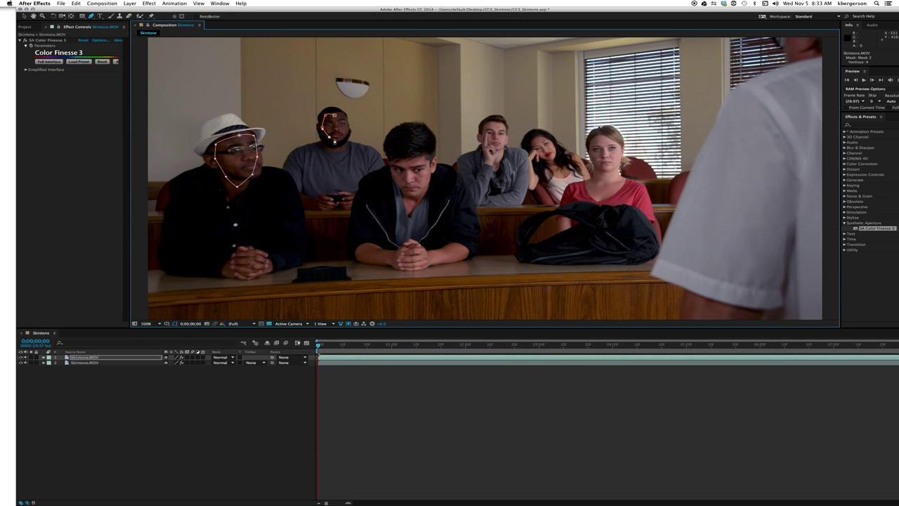
click(340, 138)
click(346, 127)
click(343, 117)
click(328, 115)
- Undo a stray curved point, then mask the young man's face from forehead to chin
drag(334, 115, 364, 138)
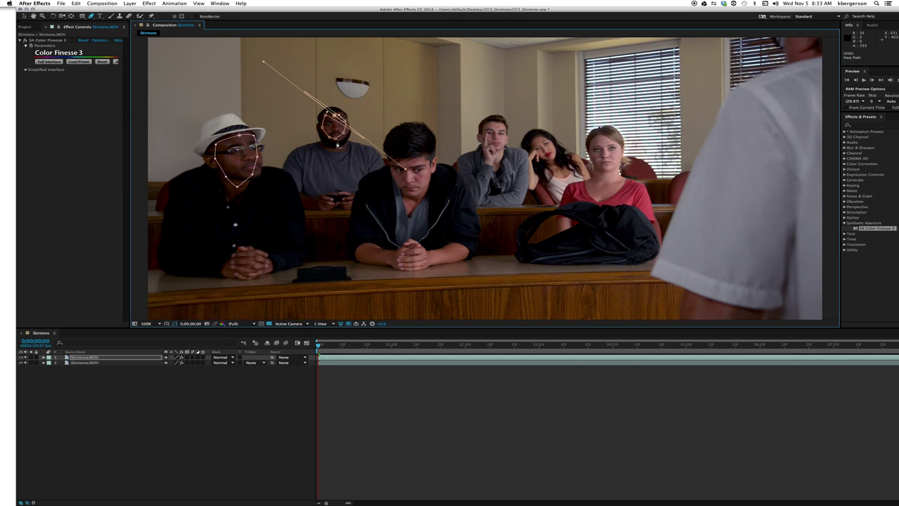
key(super+z)
click(417, 161)
click(396, 168)
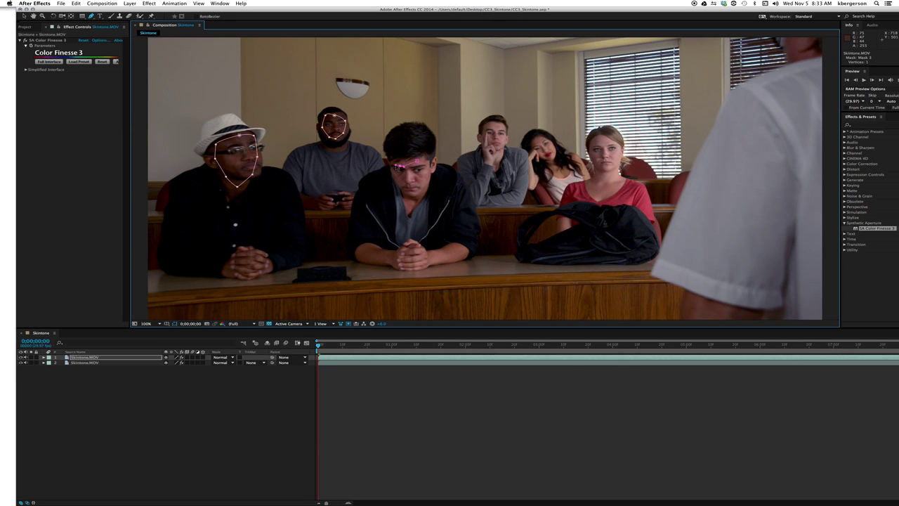
click(401, 184)
click(413, 195)
click(427, 184)
click(420, 163)
- Draw a mask around the blond man's face
click(494, 127)
click(486, 134)
click(485, 145)
click(490, 162)
click(503, 155)
click(503, 141)
click(500, 127)
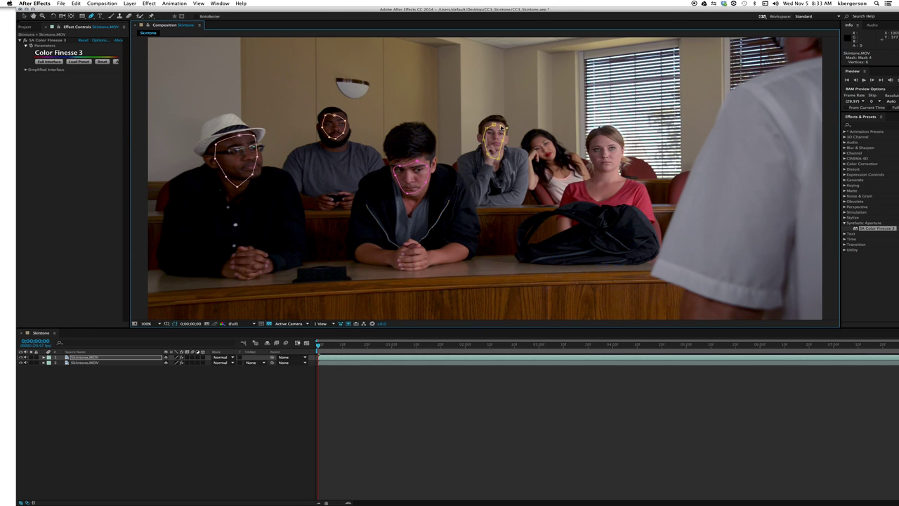
- Draw a closed mask around the dark-haired woman's face
click(536, 142)
click(538, 149)
click(545, 160)
click(553, 160)
click(553, 150)
click(546, 142)
click(537, 142)
- Draw a closed mask around the blonde woman's face and jaw
click(600, 139)
click(593, 149)
click(596, 160)
click(593, 170)
click(590, 179)
click(598, 188)
click(607, 195)
click(619, 186)
click(615, 170)
click(613, 146)
click(601, 141)
- Mask a patch of the standing man's forearm
drag(693, 298, 741, 313)
click(752, 314)
click(683, 316)
click(692, 299)
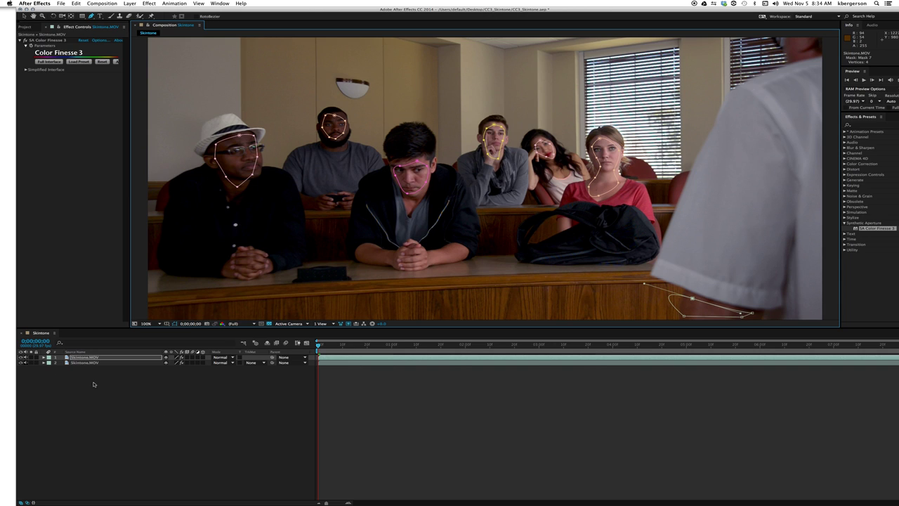
- Hide the lower unmasked Skintone.MOV layer so only the face and arm cutouts remain
click(21, 363)
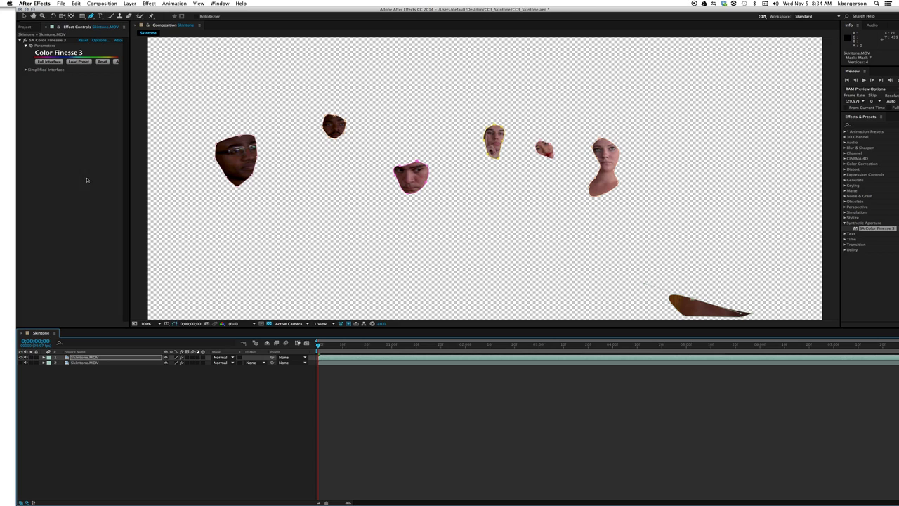
click(25, 26)
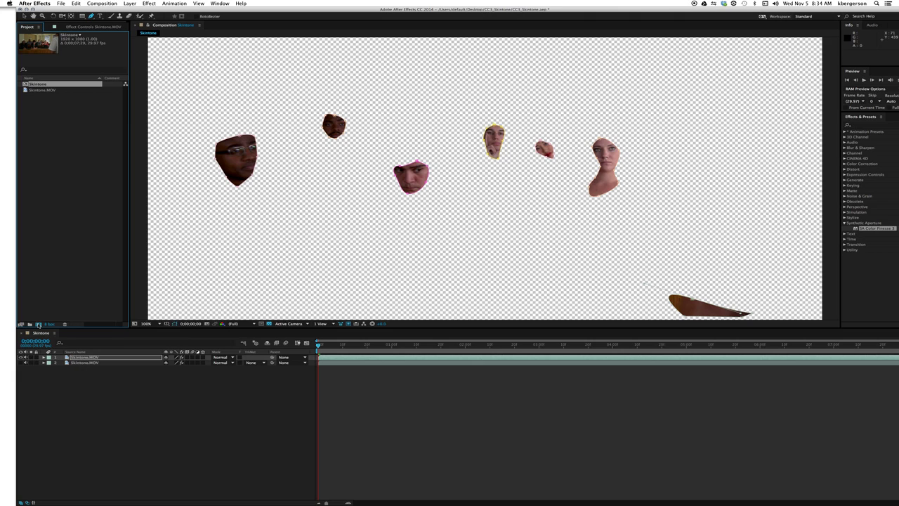
- Nest Skintone in a new comp renamed Skintone+CC and add SA Color Finesse 3 to it
drag(38, 323, 38, 324)
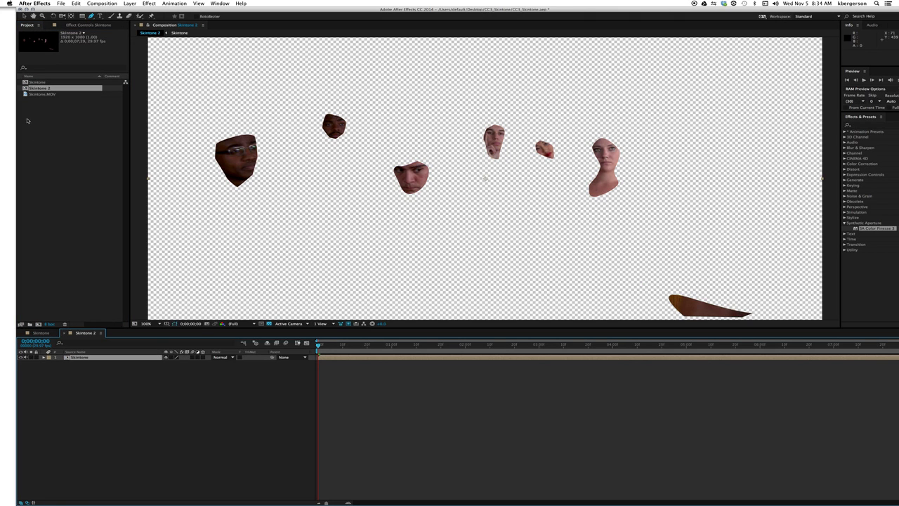
click(37, 90)
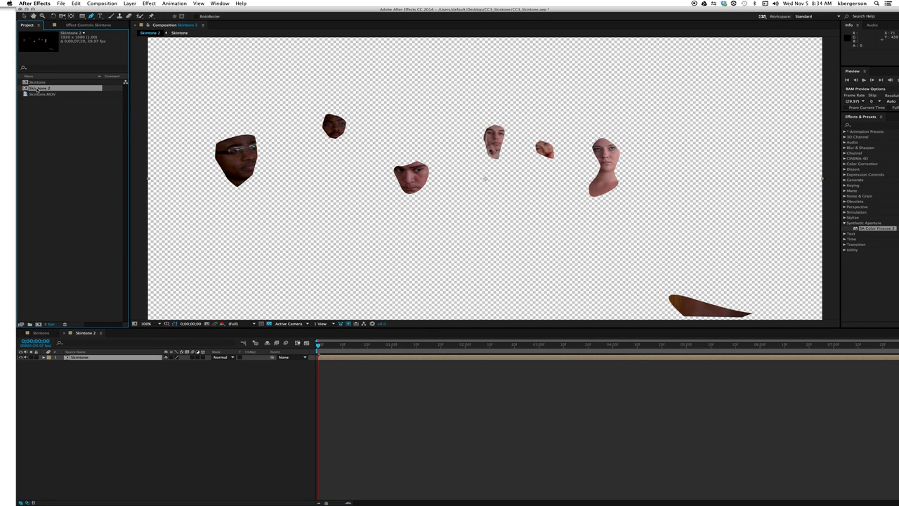
key(Return)
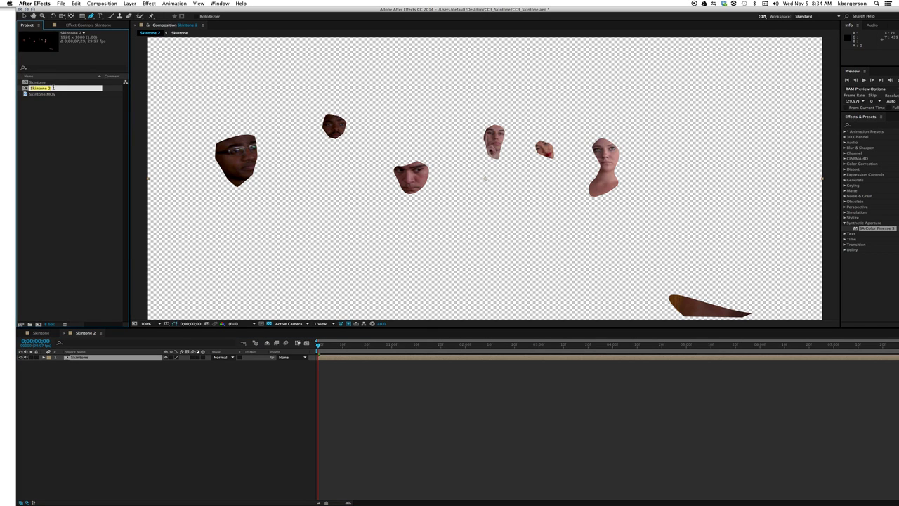
key(BackSpace)
key(Return)
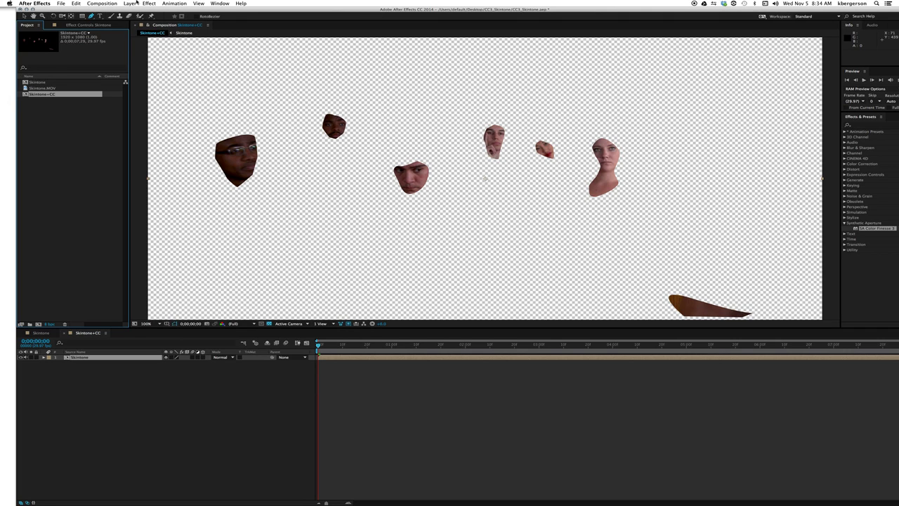
click(453, 332)
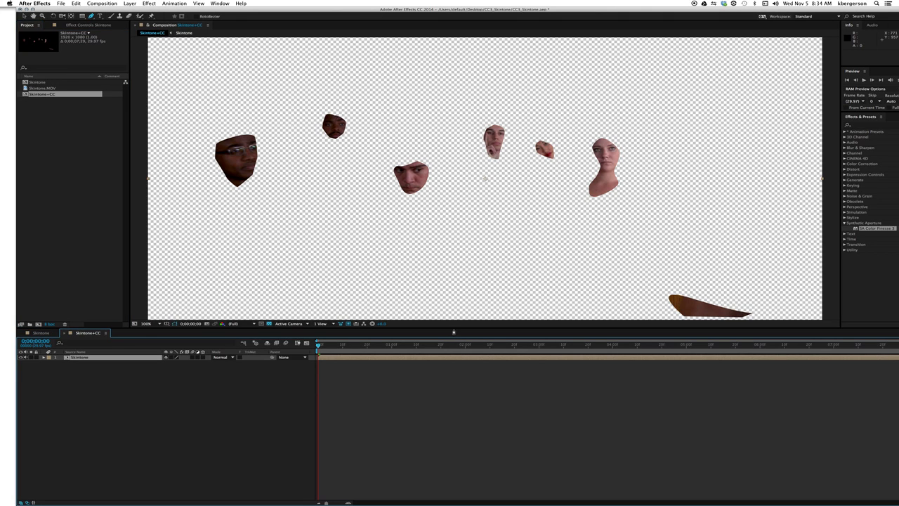
drag(859, 228, 751, 360)
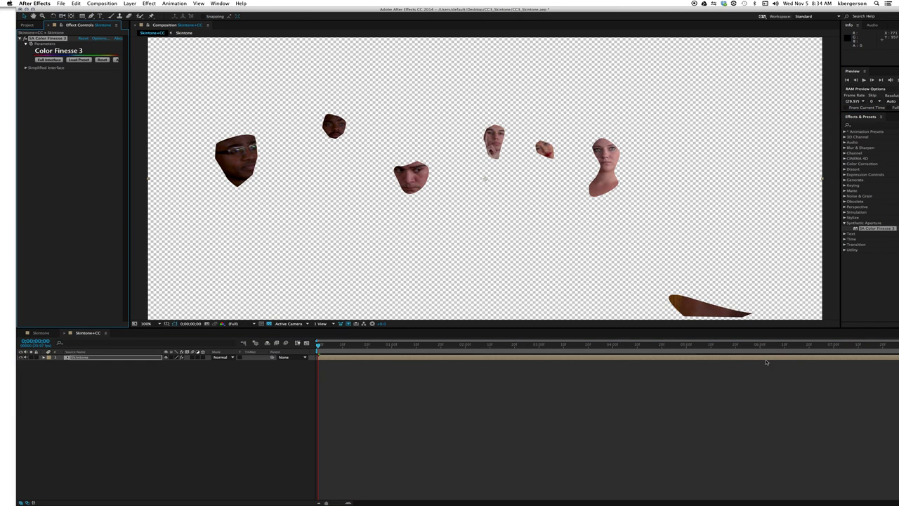
click(51, 60)
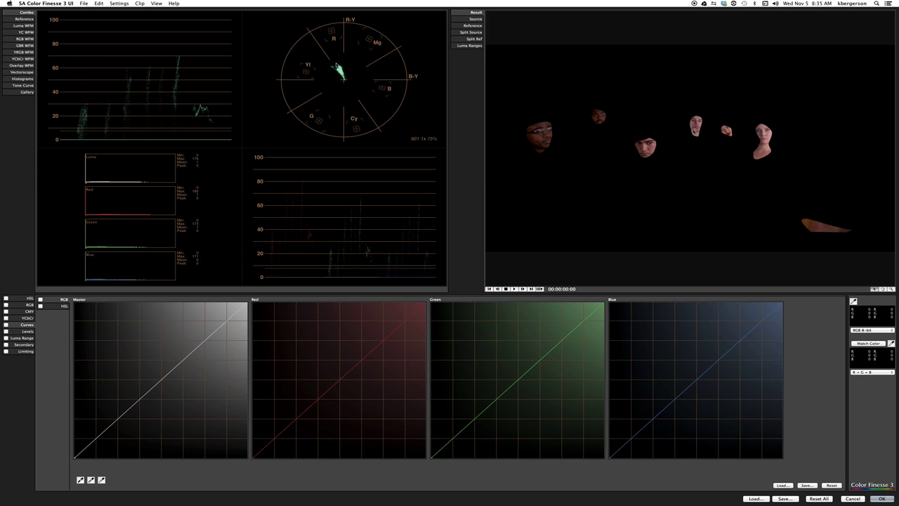
- Close Color Finesse and show Composition > Save Frame As options (File..., Photoshop Layers...)
key(Return)
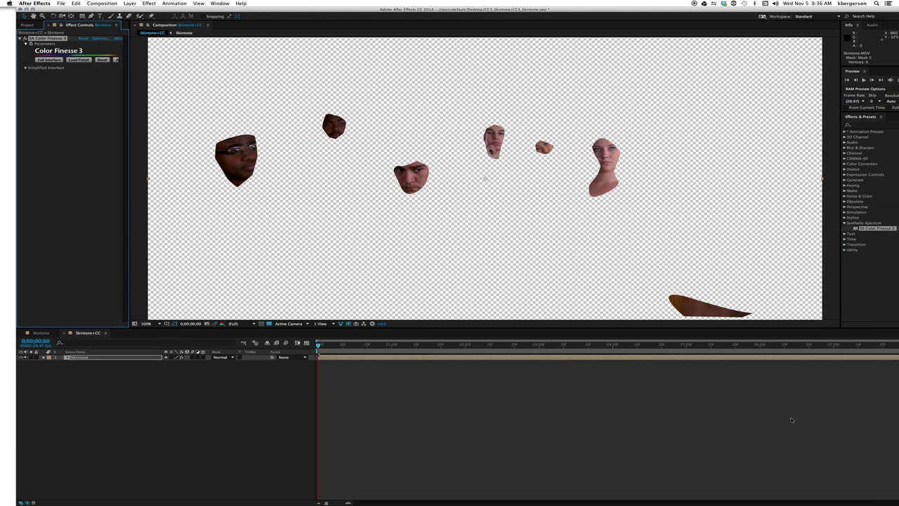
click(104, 4)
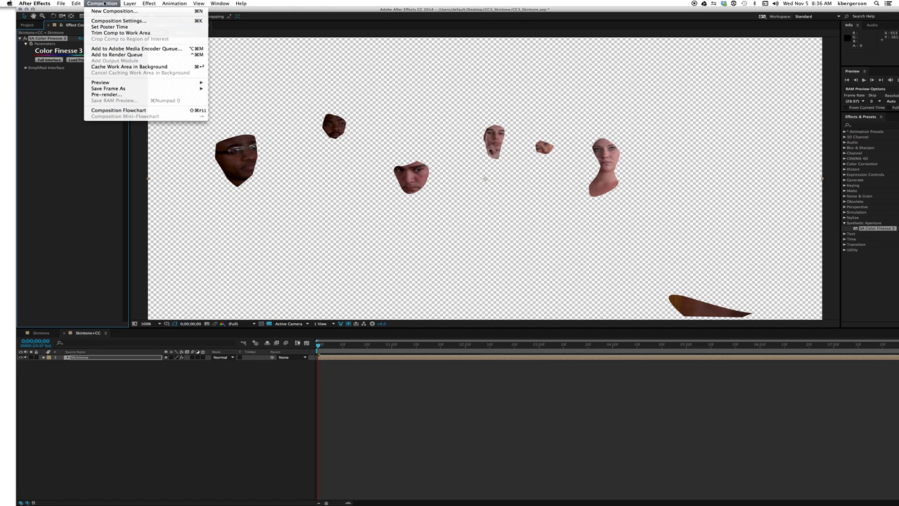
mouse_move(141, 88)
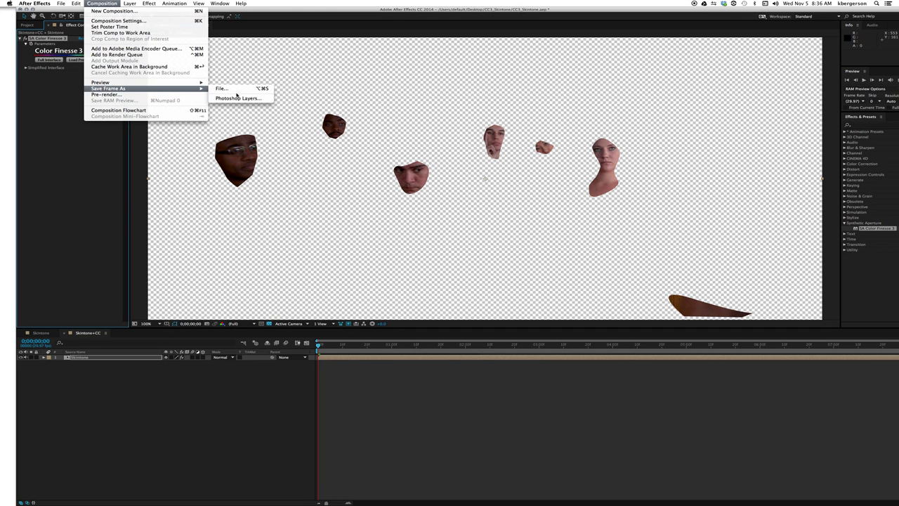